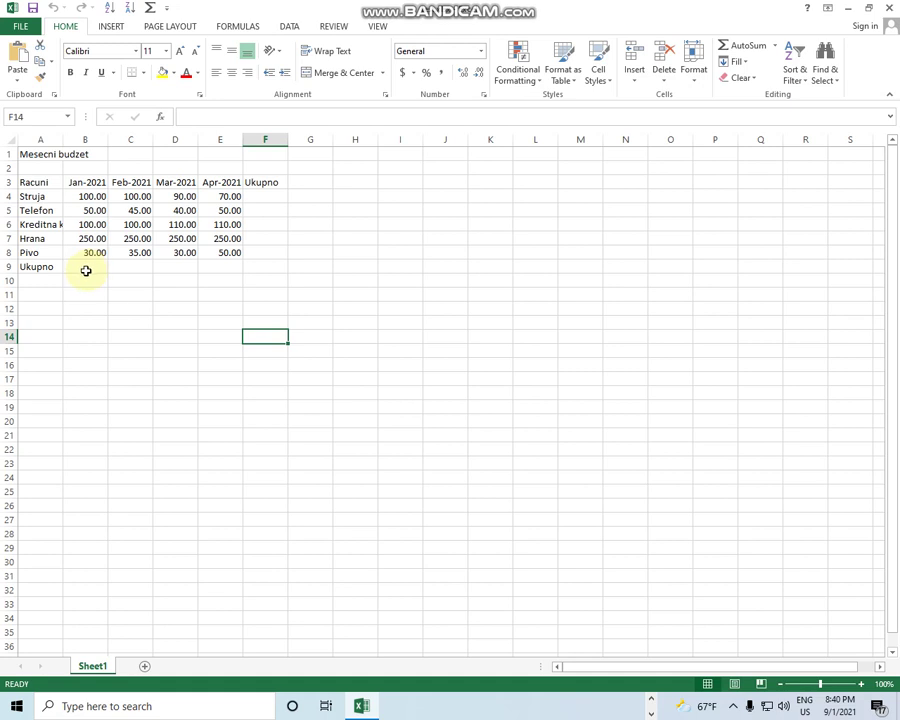
- Examine the empty Ukupno cells for the monthly totals in row 9 and the per-bill totals in column F
left_click(85, 266)
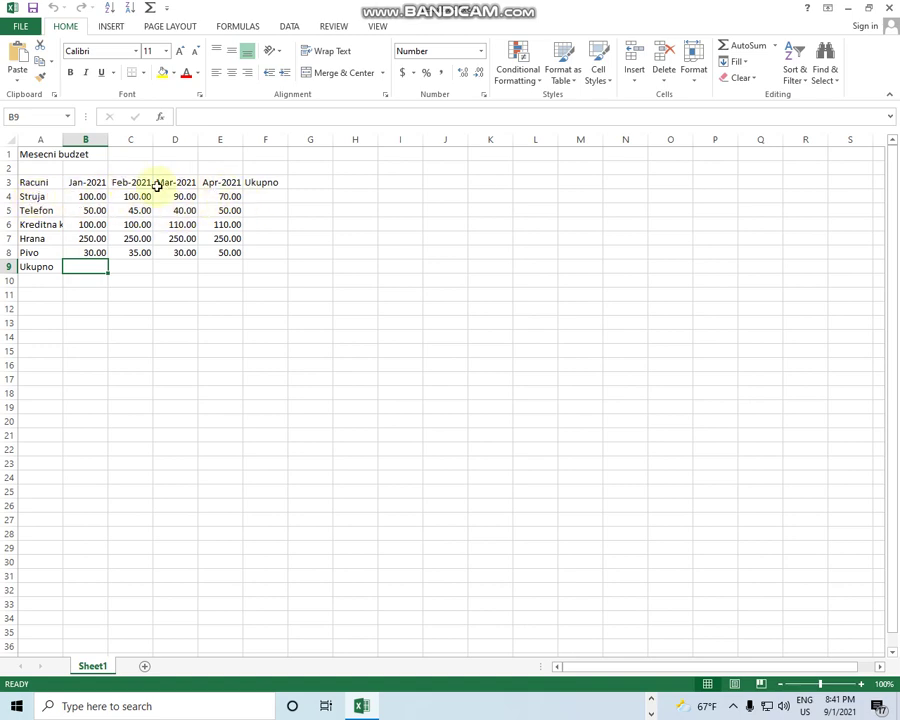
left_click_drag(262, 197, 246, 253)
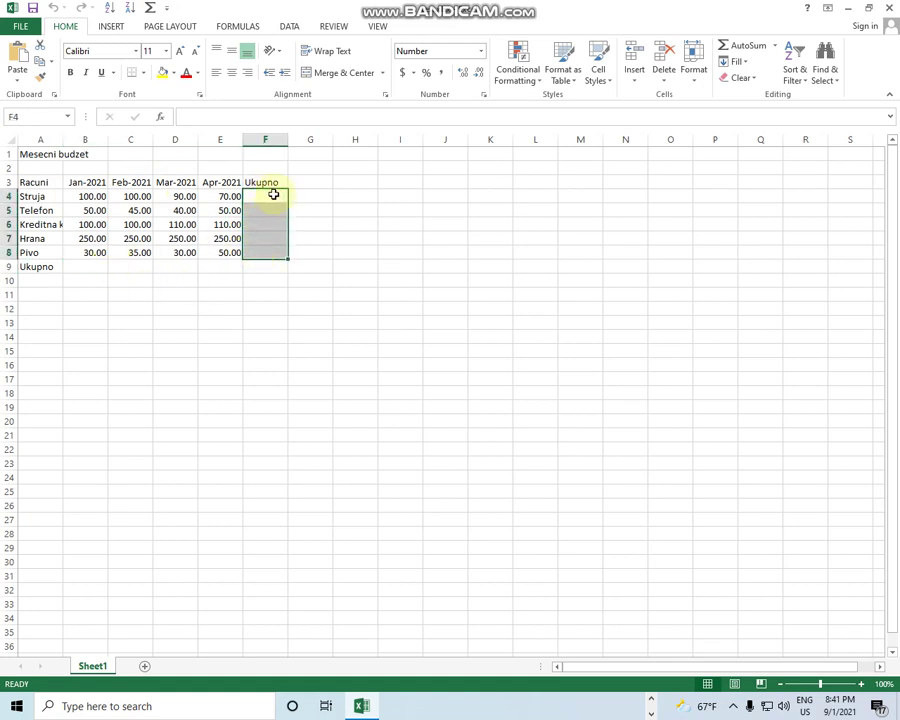
left_click(272, 194)
left_click_drag(96, 192, 88, 262)
left_click(98, 266)
left_click(122, 264)
left_click(160, 268)
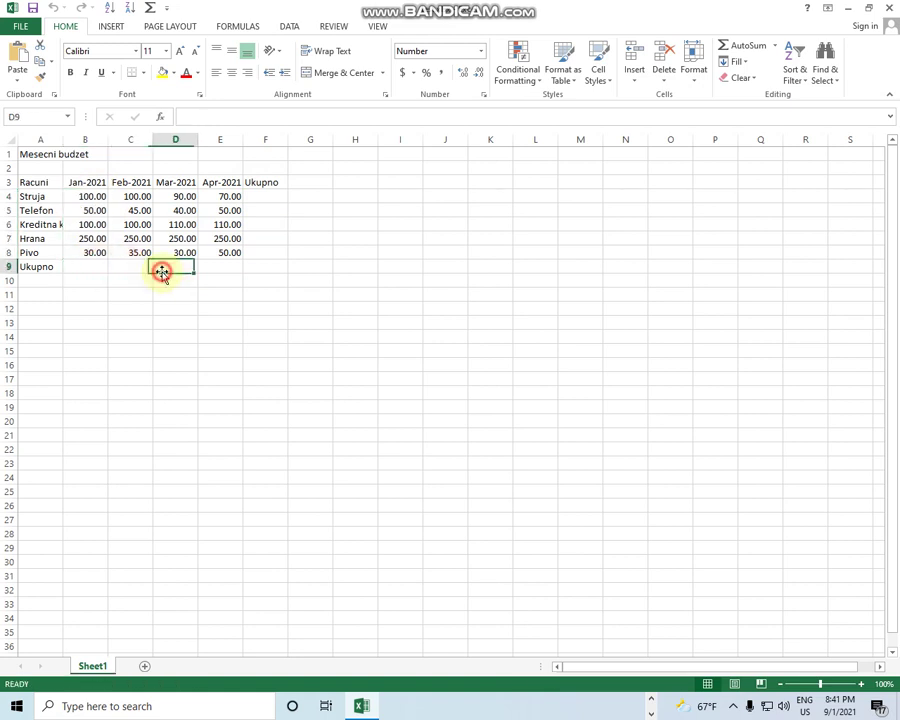
left_click(208, 266)
left_click(260, 196)
left_click(256, 210)
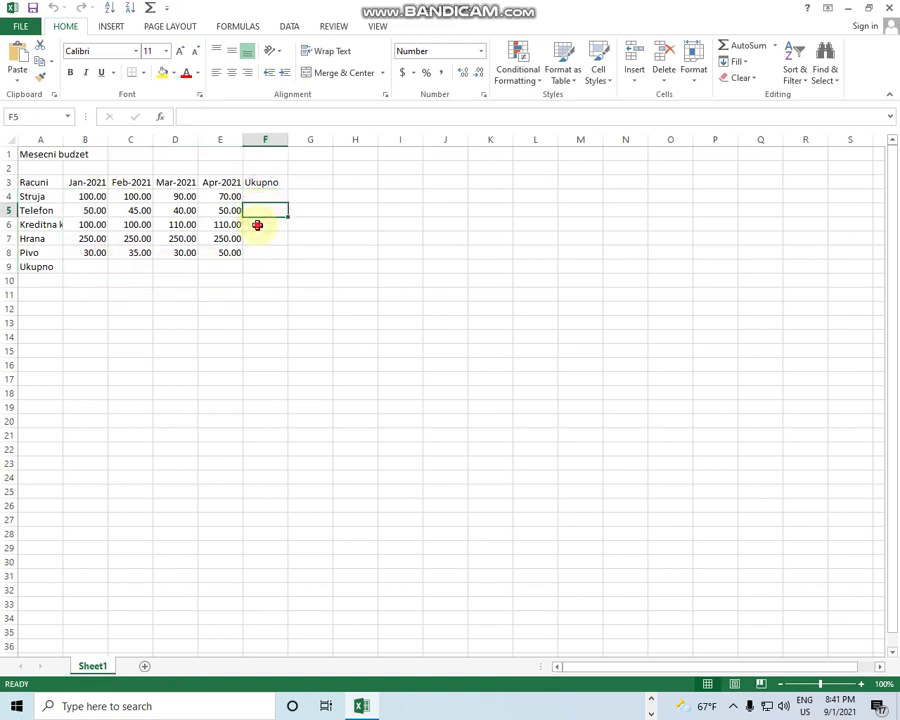
left_click(256, 224)
left_click(255, 238)
left_click(254, 250)
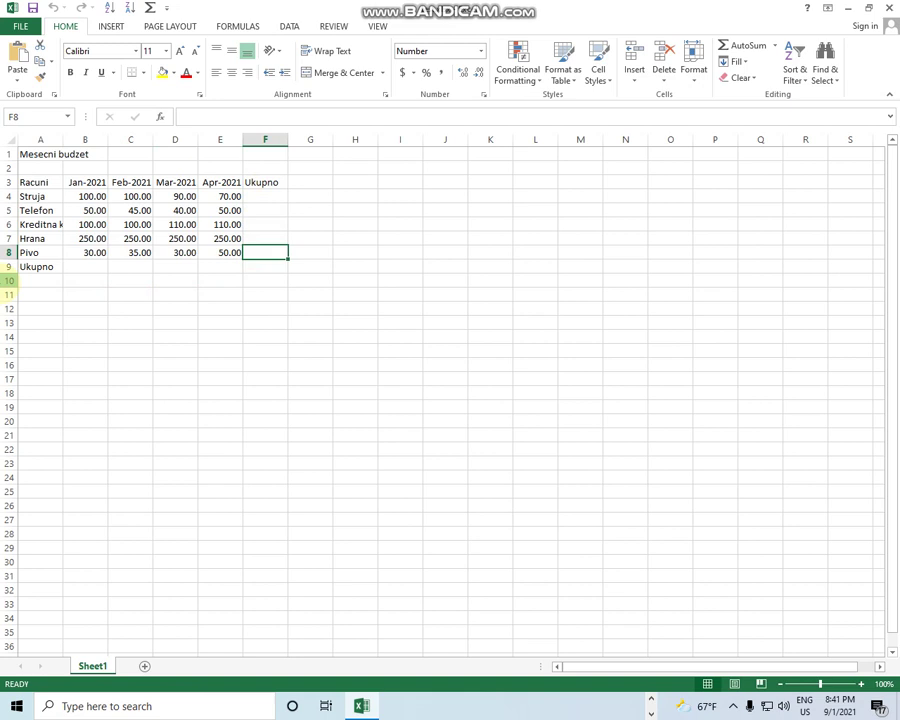
- Enter the January total in B9 as the literal sum =100+50+100+250+30
left_click(90, 264)
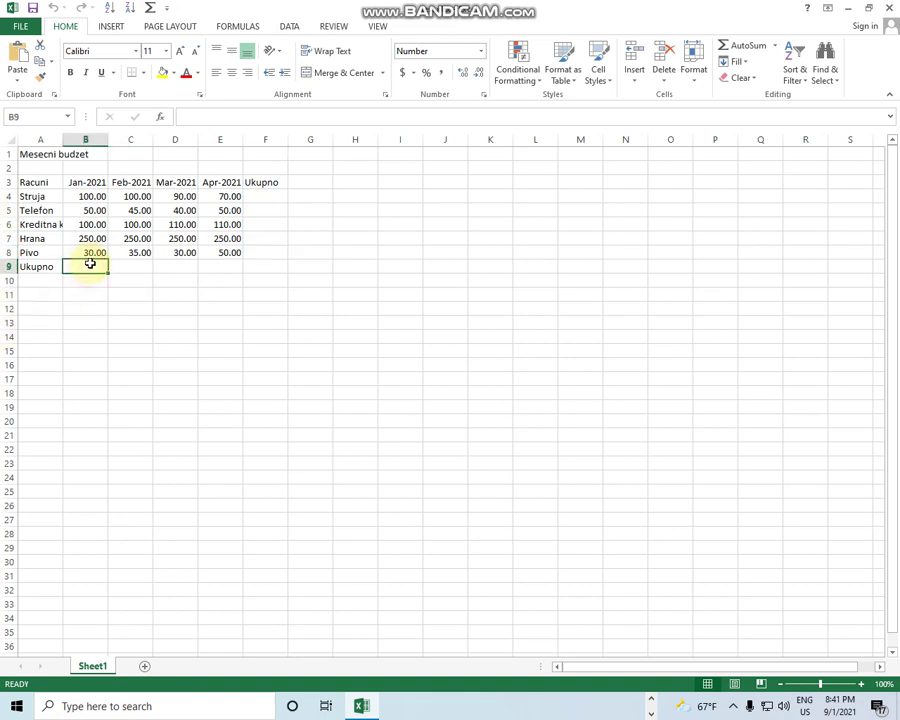
double_click(90, 264)
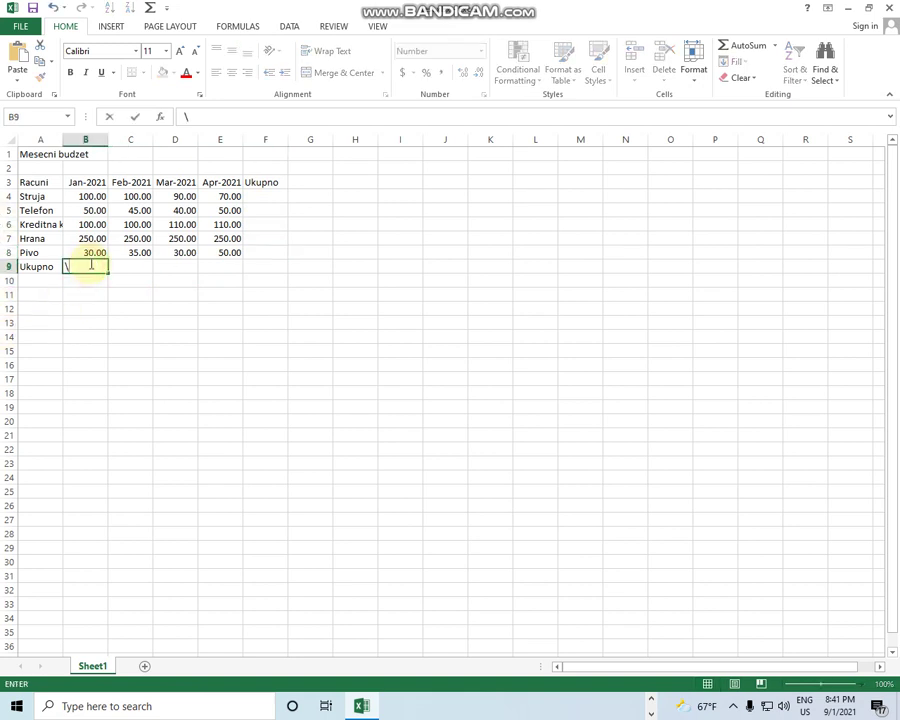
type("+_)")
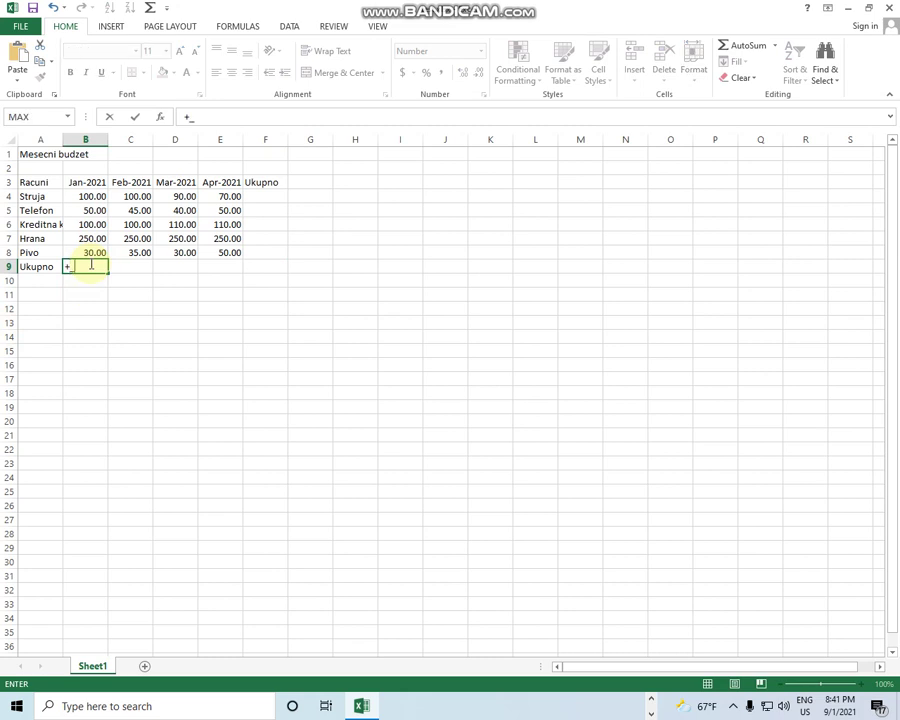
key("BackSpace")
key("BackSpace")
key("BackSpace")
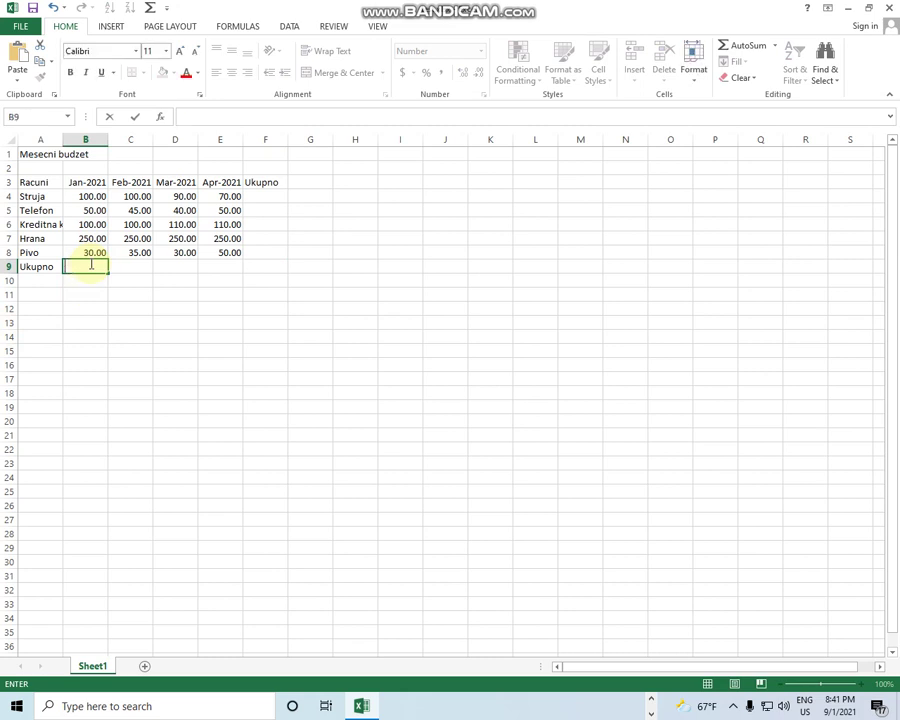
type("=")
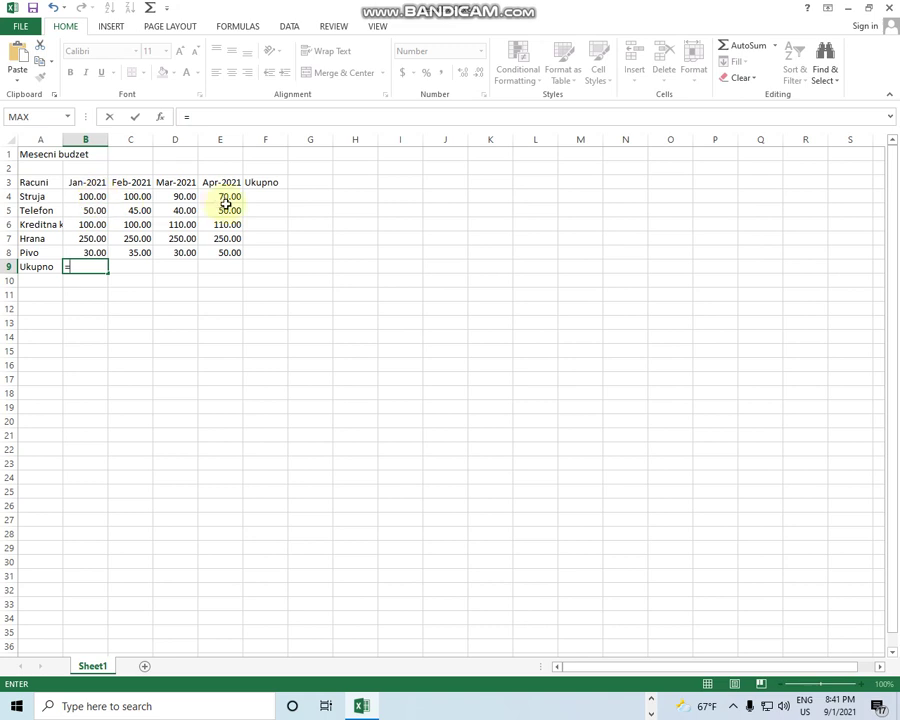
type("100+50+")
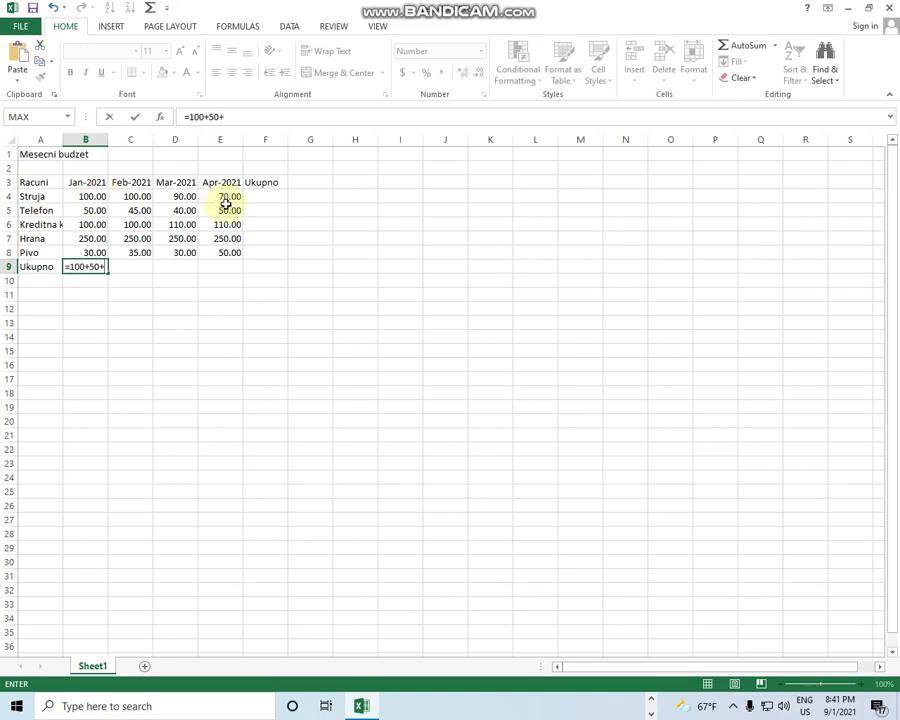
type("100+250+30")
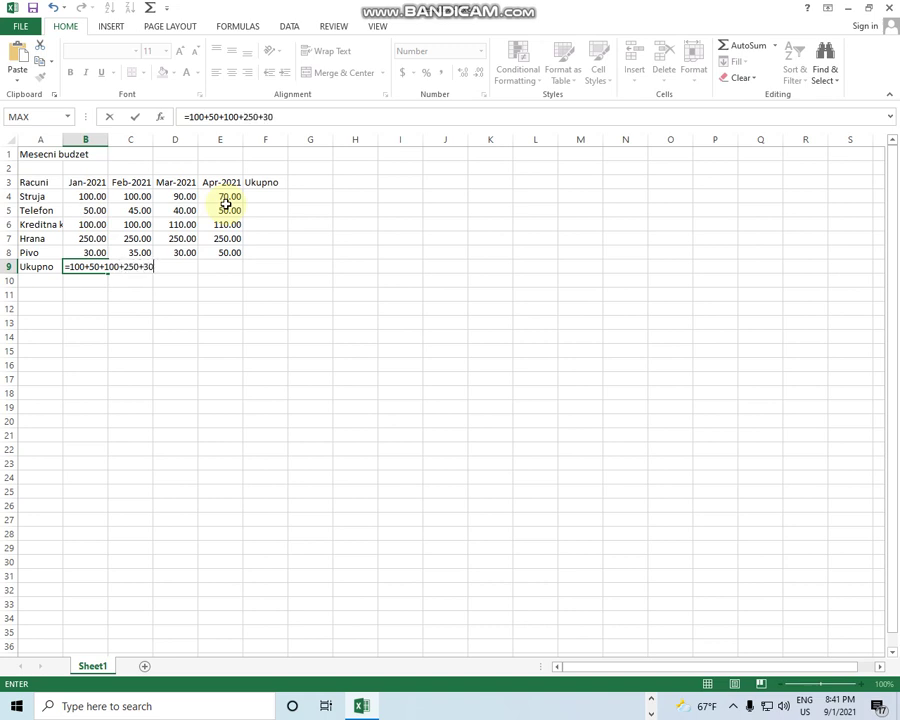
key("Return")
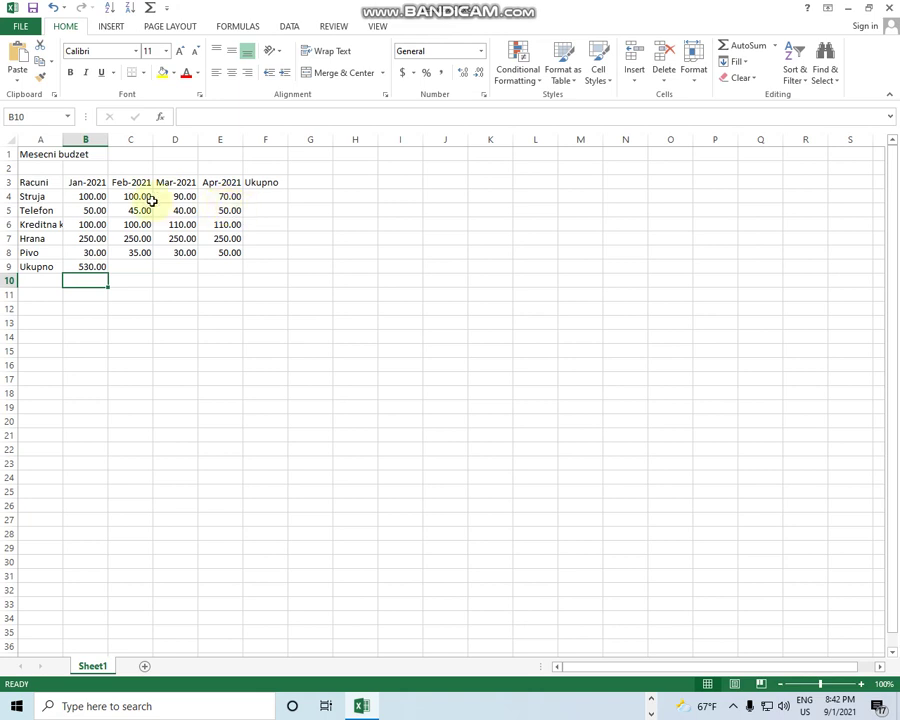
- Change the second number in the January total formula in B9 to 500
left_click(92, 265)
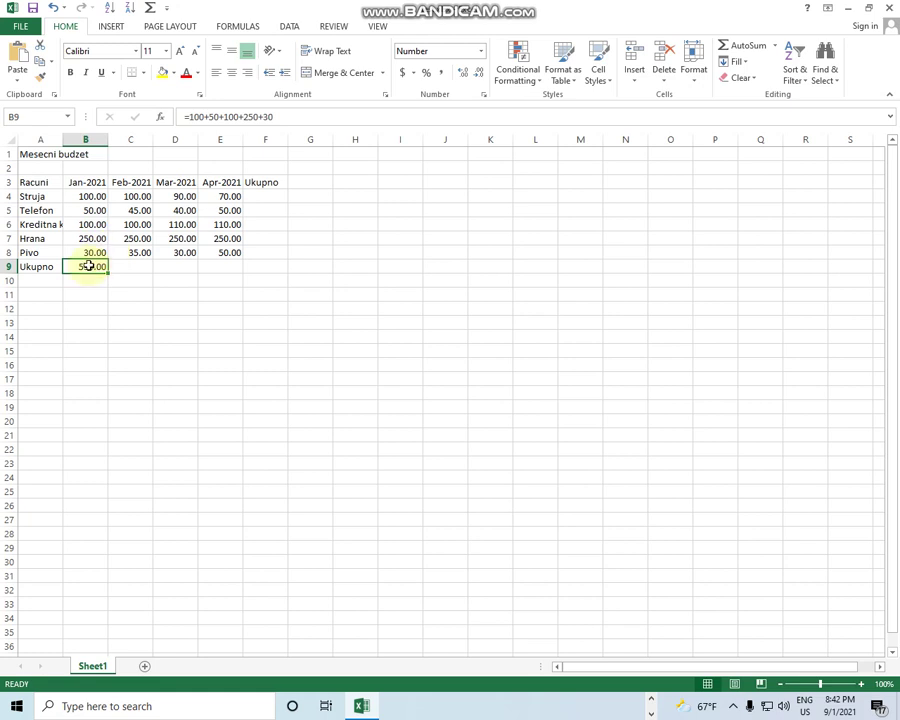
double_click(88, 265)
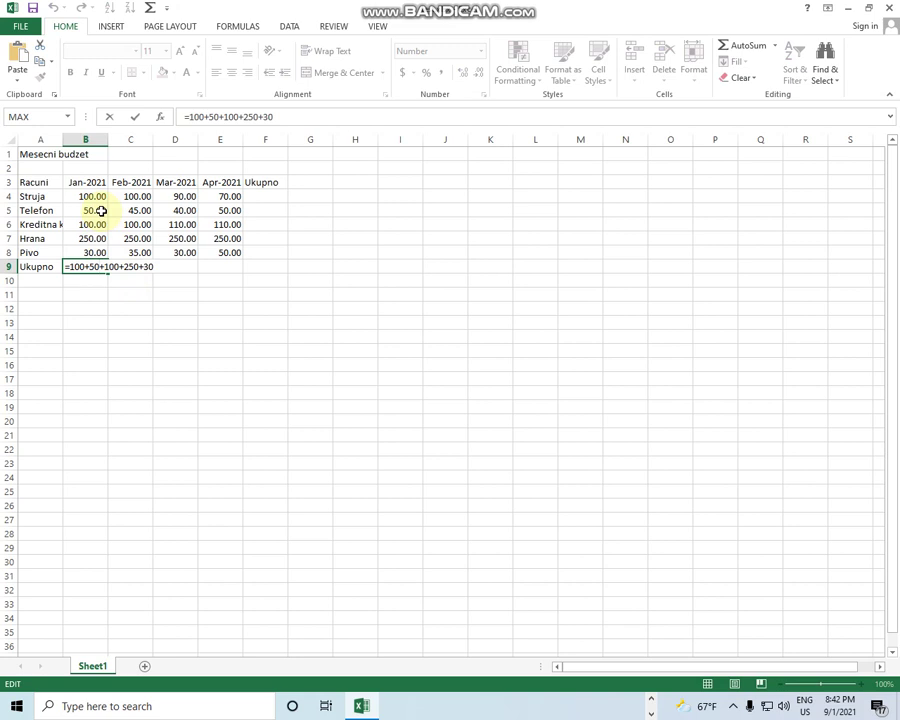
type("0")
key("Return")
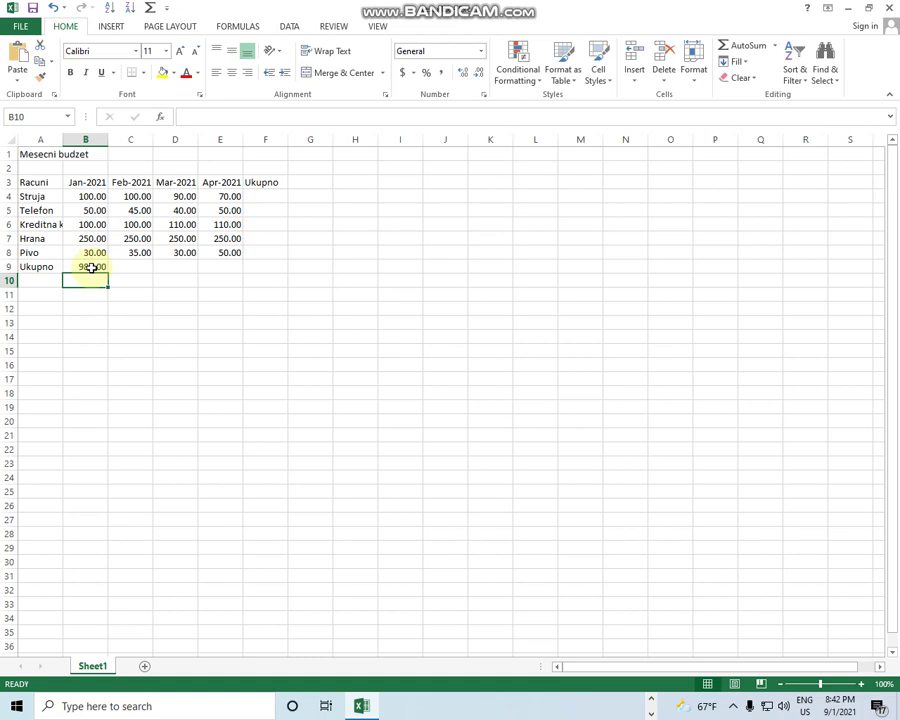
- Set the January Telefon amount in B5 to 100
left_click(91, 213)
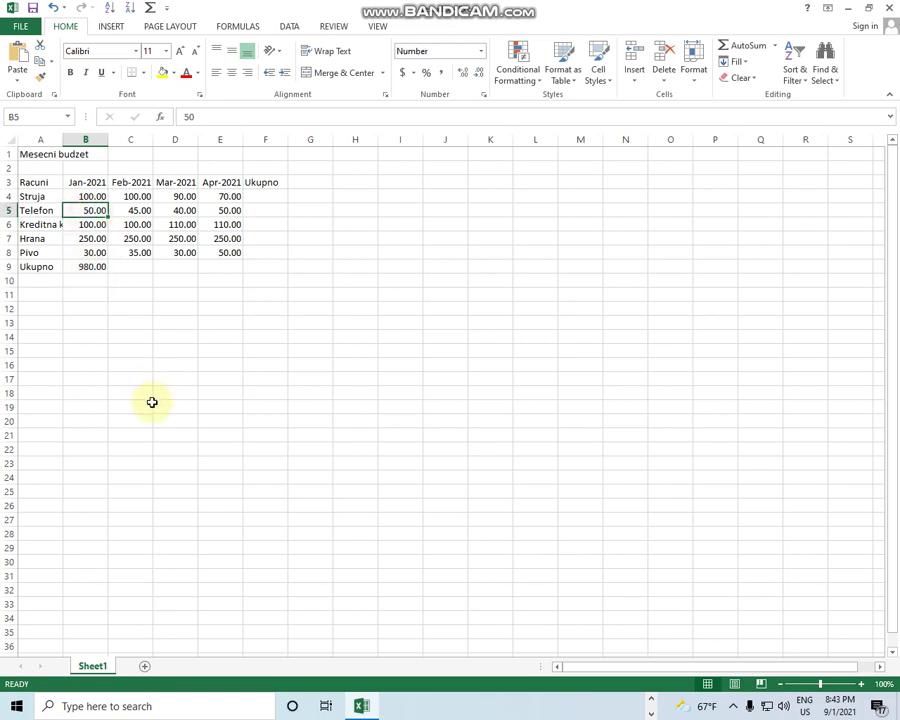
type("100")
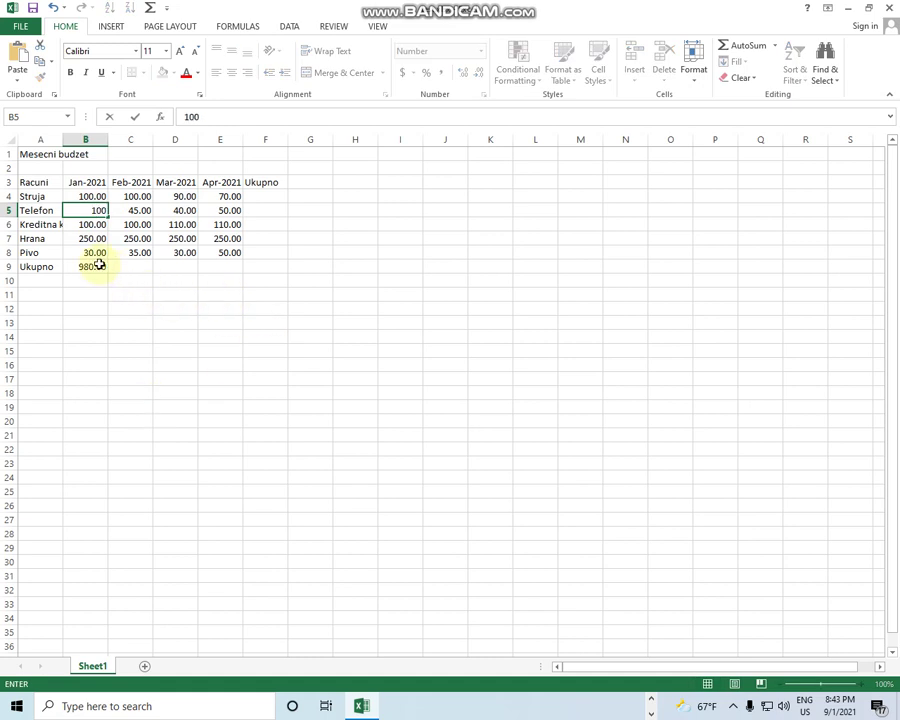
key("Return")
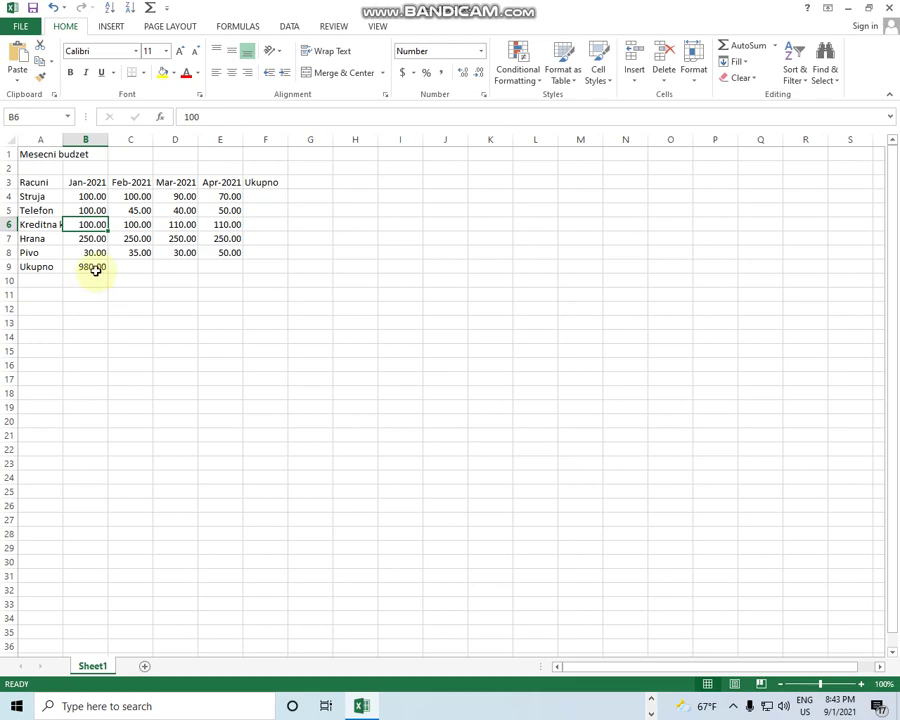
- Replace the January total in B9 with the cell-reference formula =B4+B5+B6+B7+B8
left_click(95, 266)
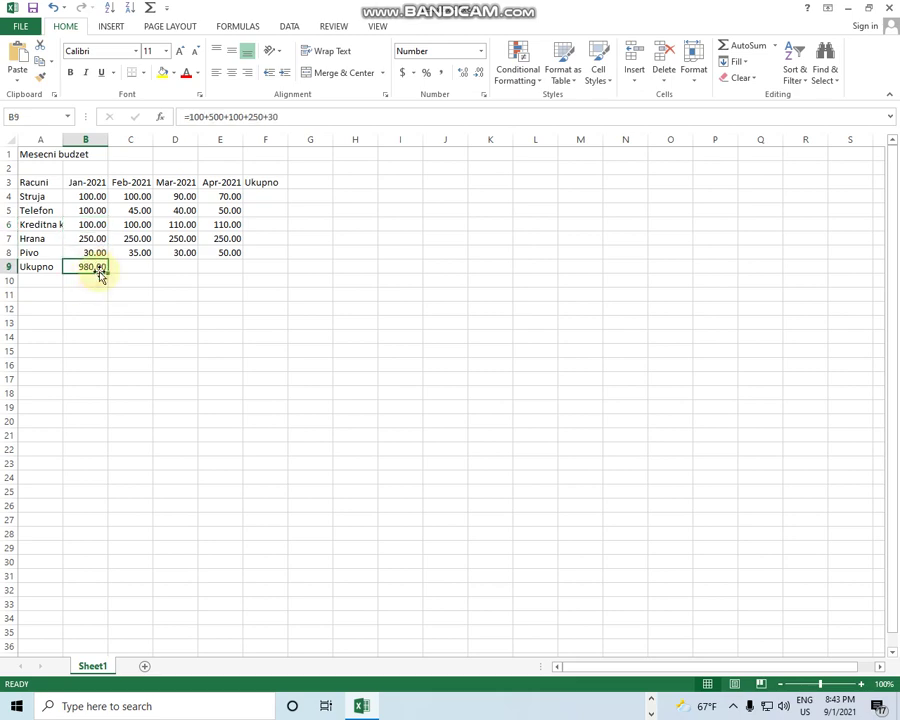
key("Delete")
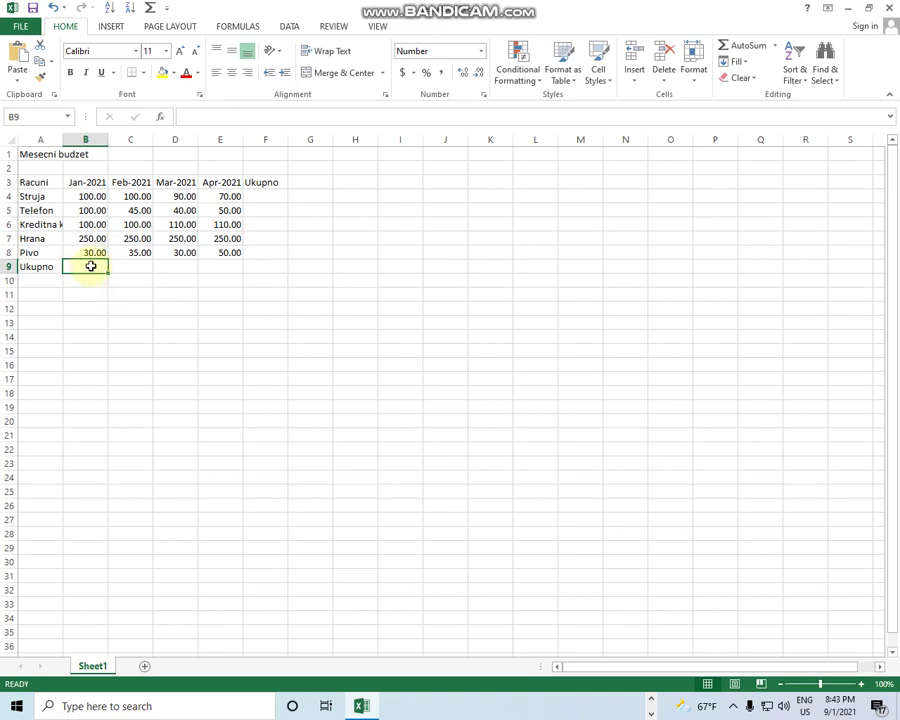
type("=")
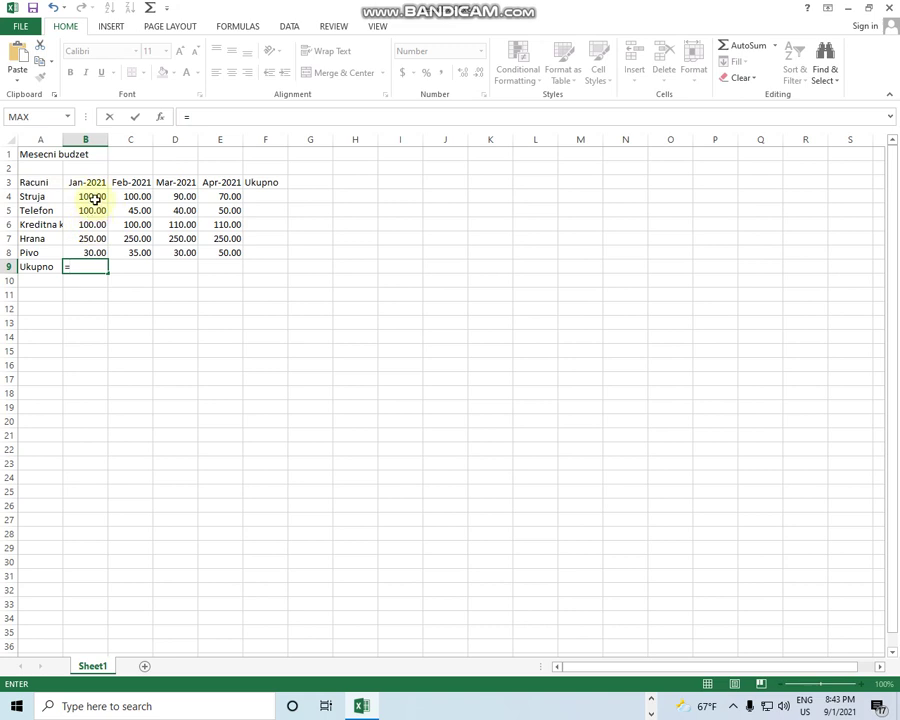
left_click(91, 197)
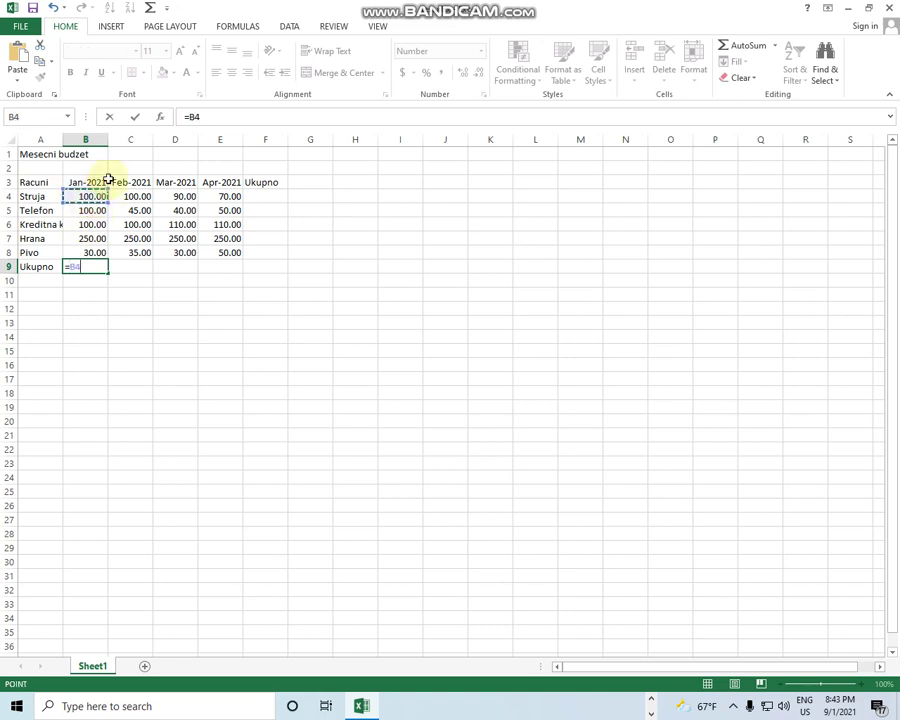
type("+")
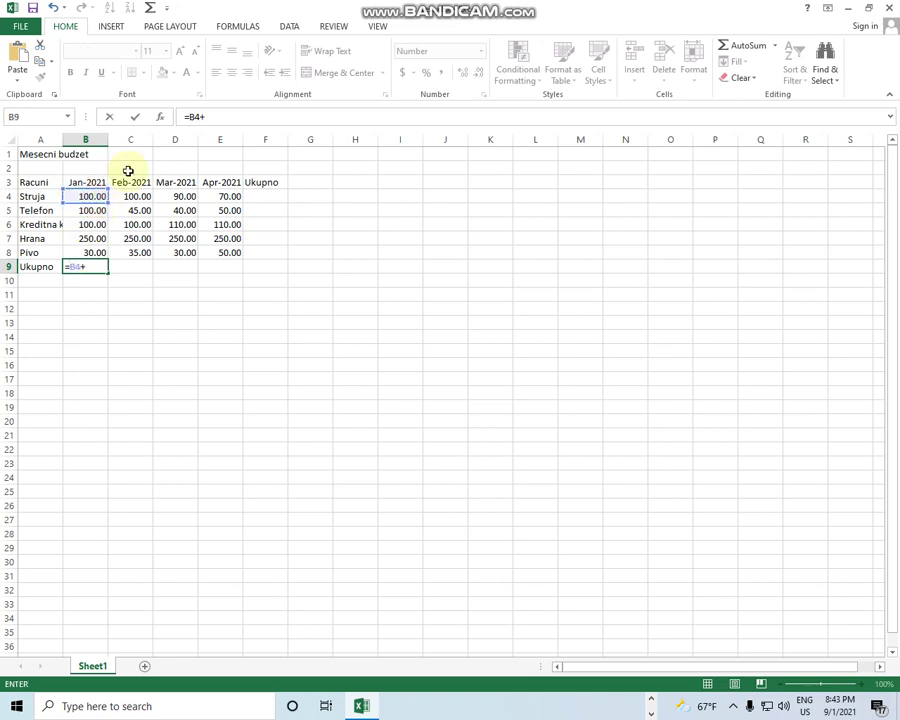
left_click(82, 213)
type("+")
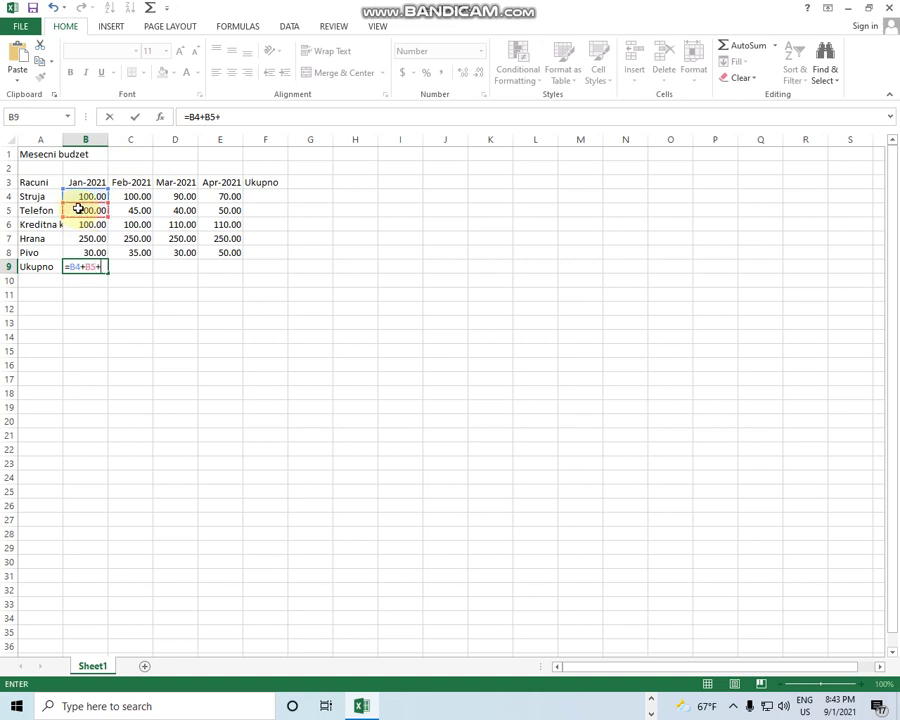
left_click(78, 227)
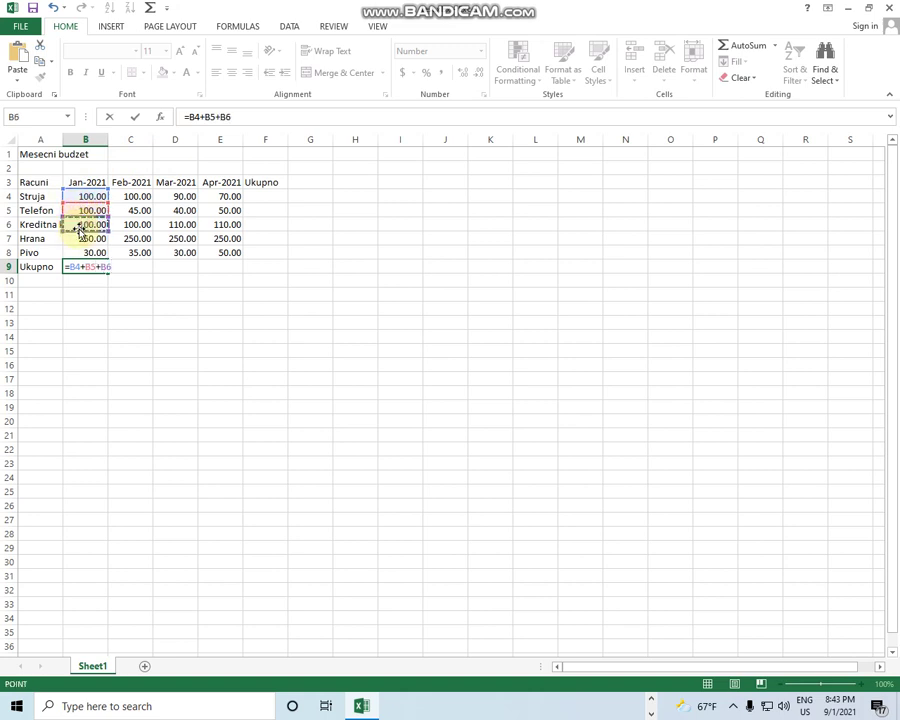
type("+")
left_click(79, 236)
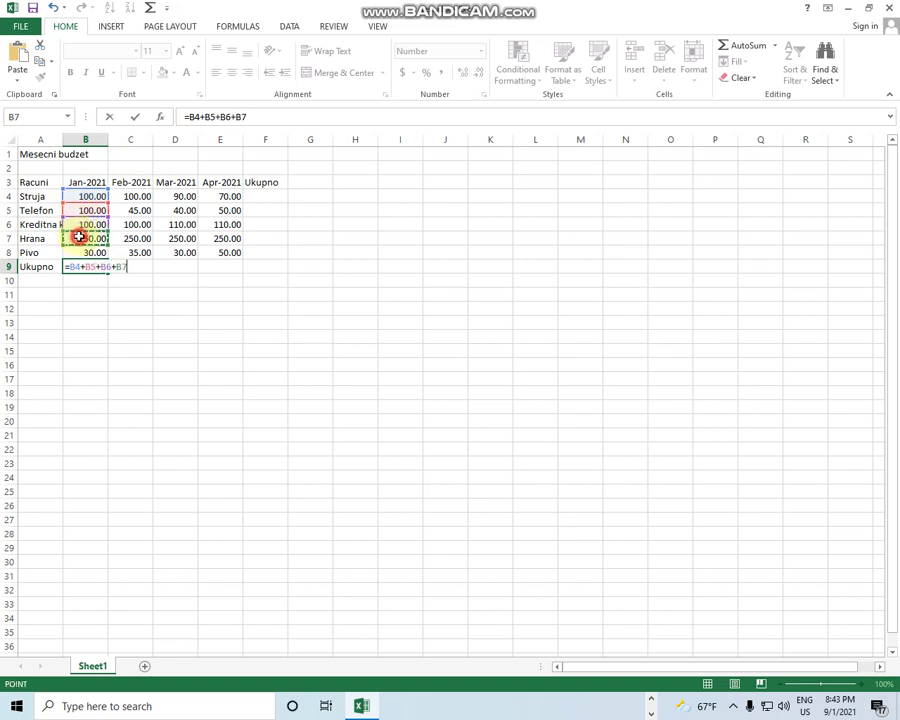
type("+")
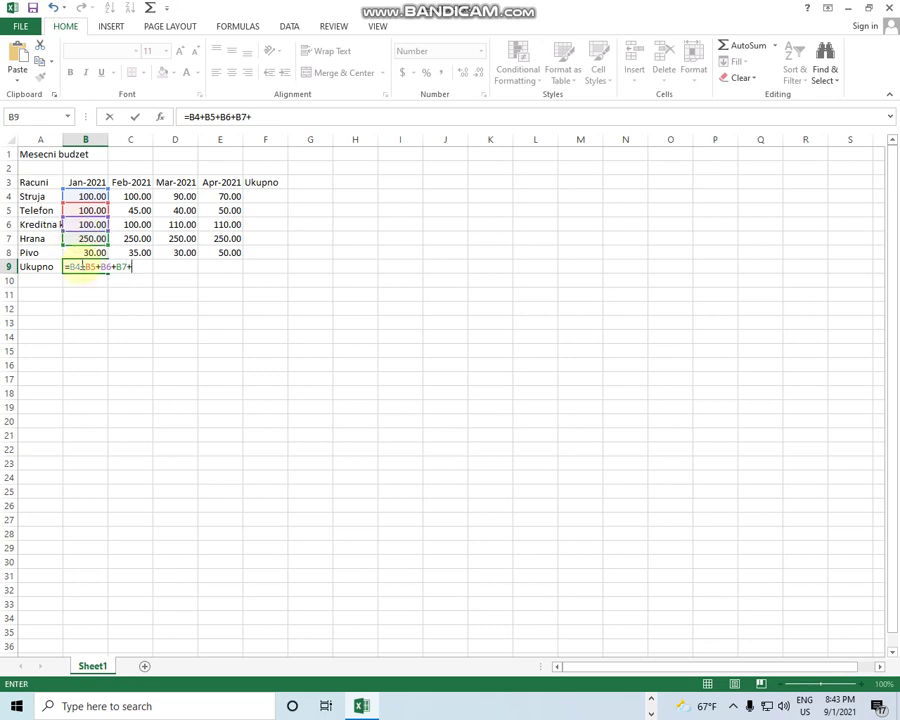
left_click(82, 254)
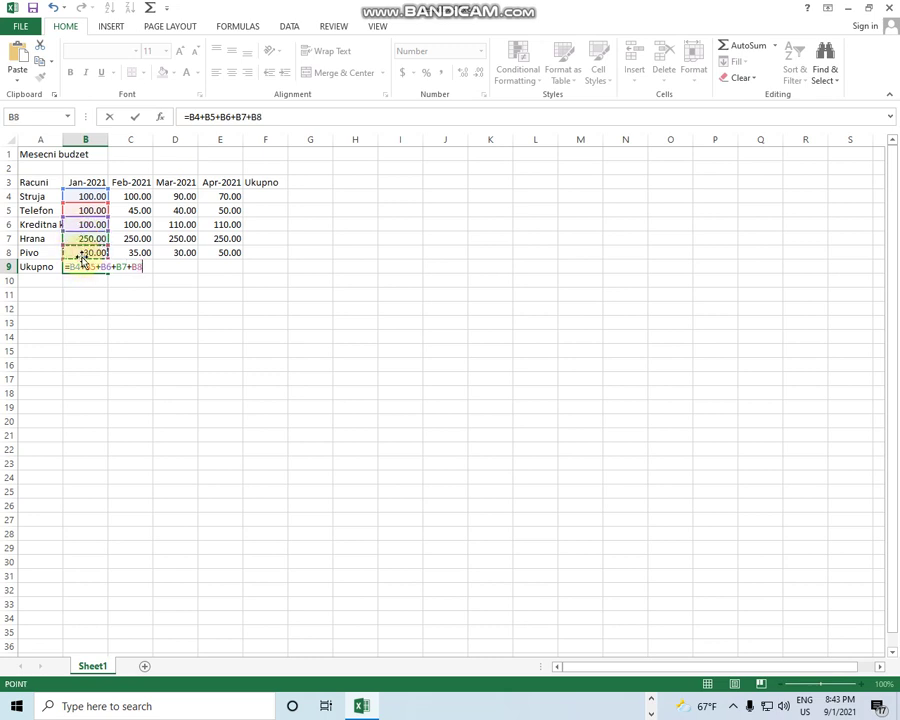
key("Return")
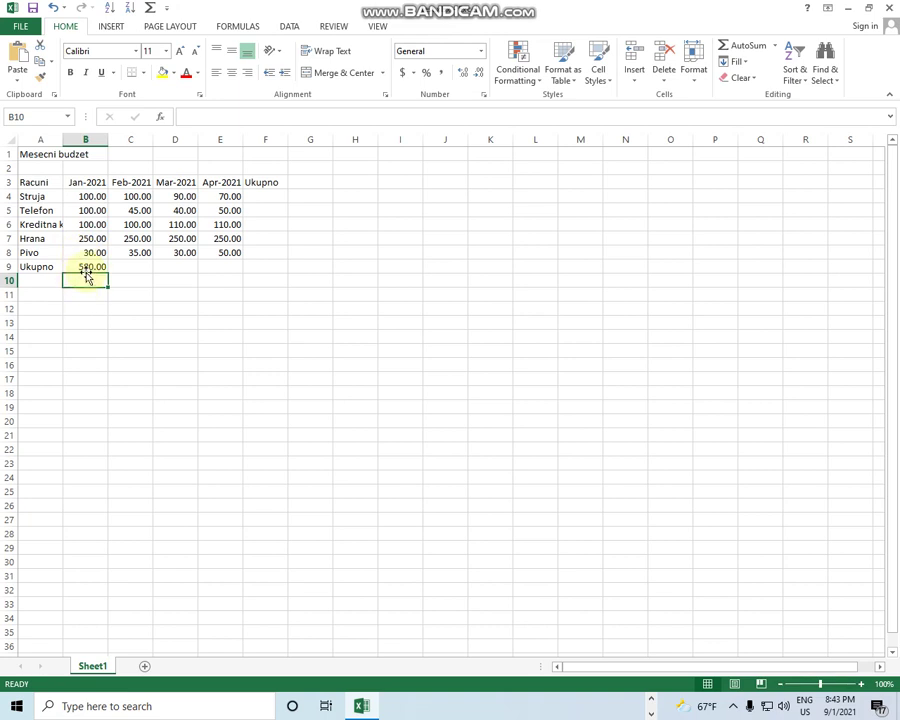
- Set the January Telefon amount in B5 to 80
left_click(88, 210)
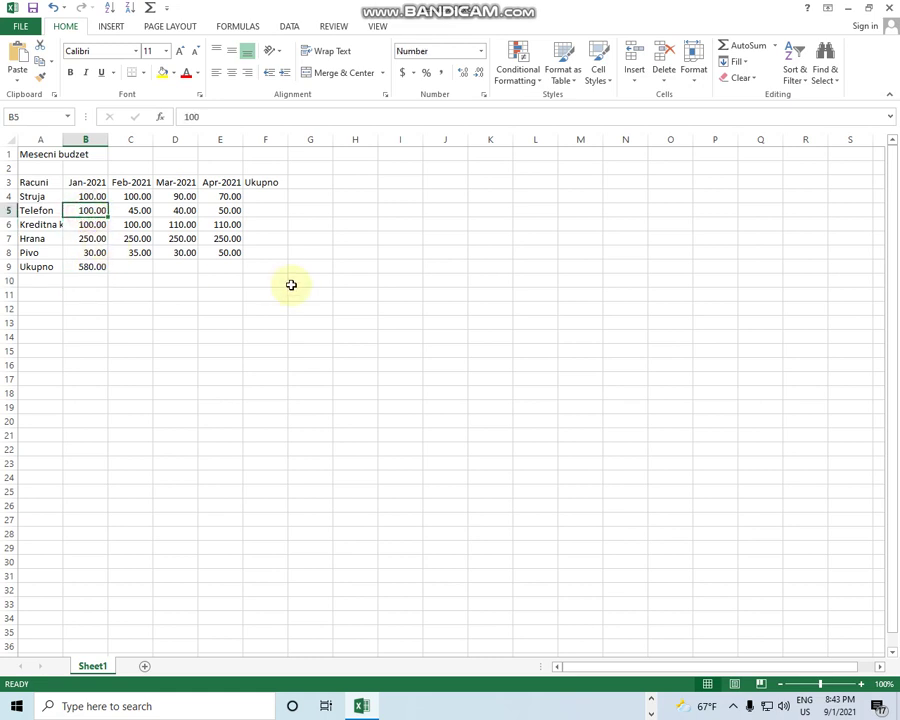
type("80")
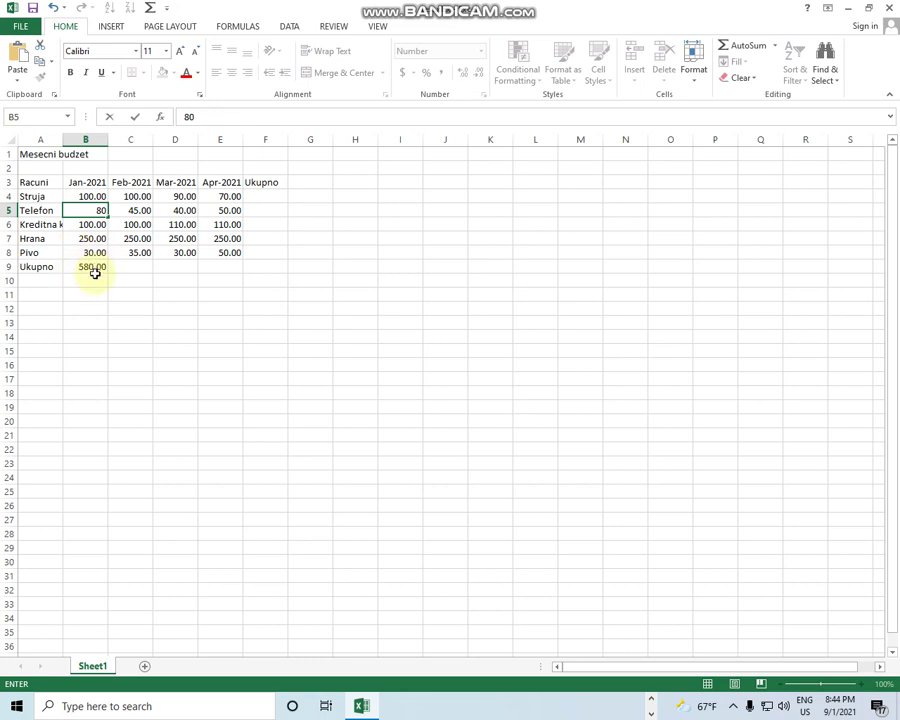
key("Return")
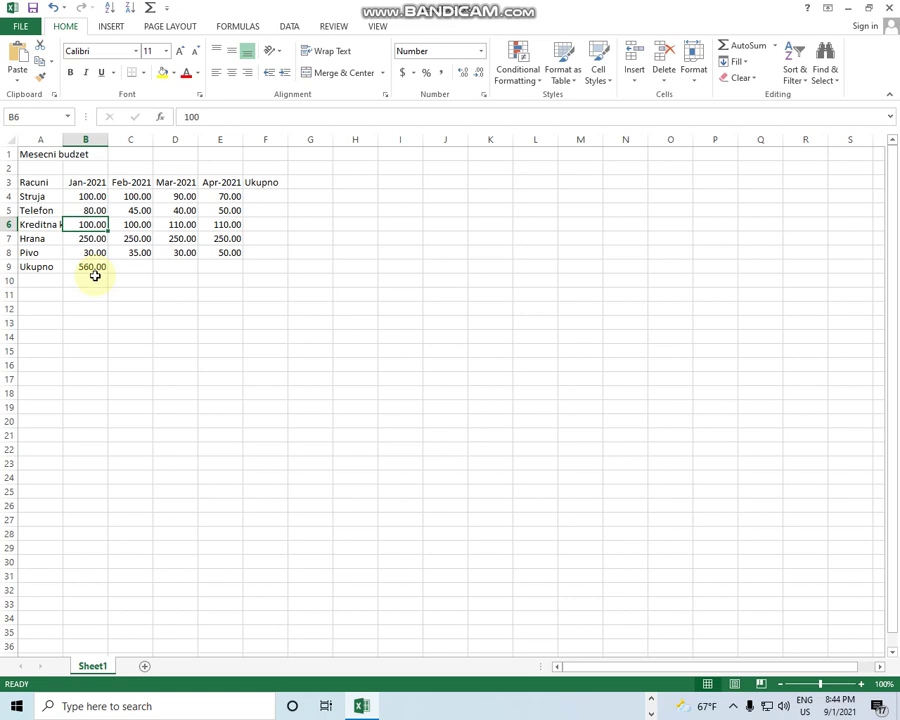
- Inspect which January cells the total formula in B9 references, leaving the formula as it is
left_click(93, 196)
left_click(84, 263)
double_click(84, 264)
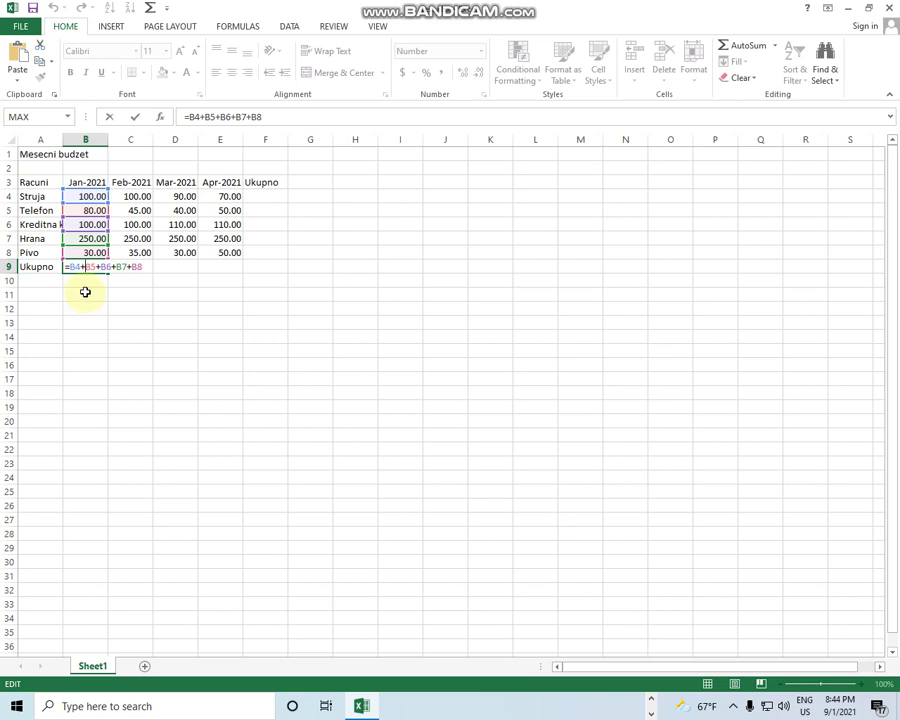
left_click(85, 291)
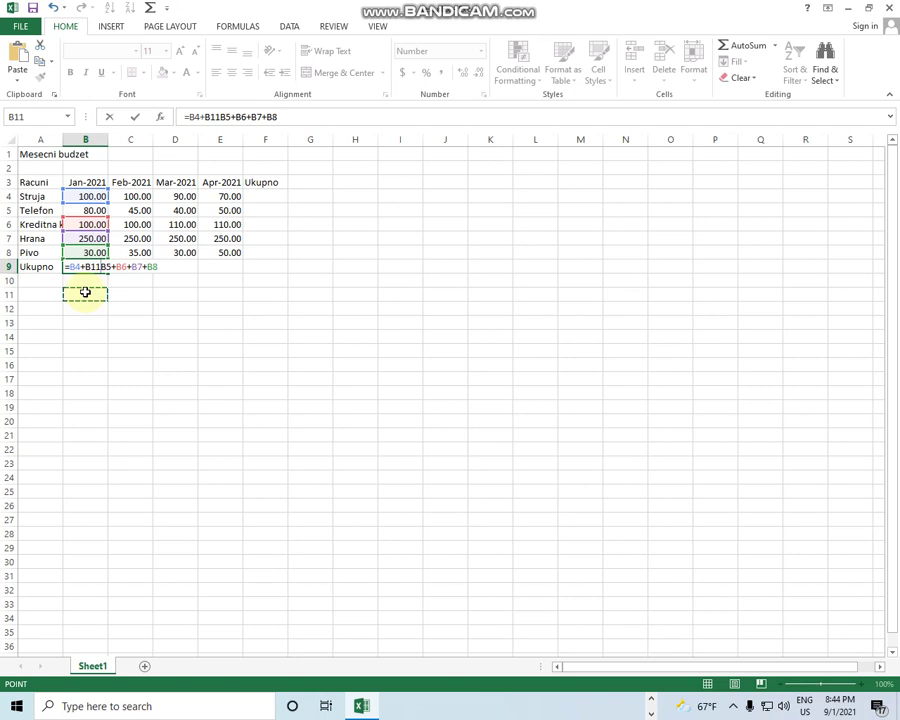
key("Escape")
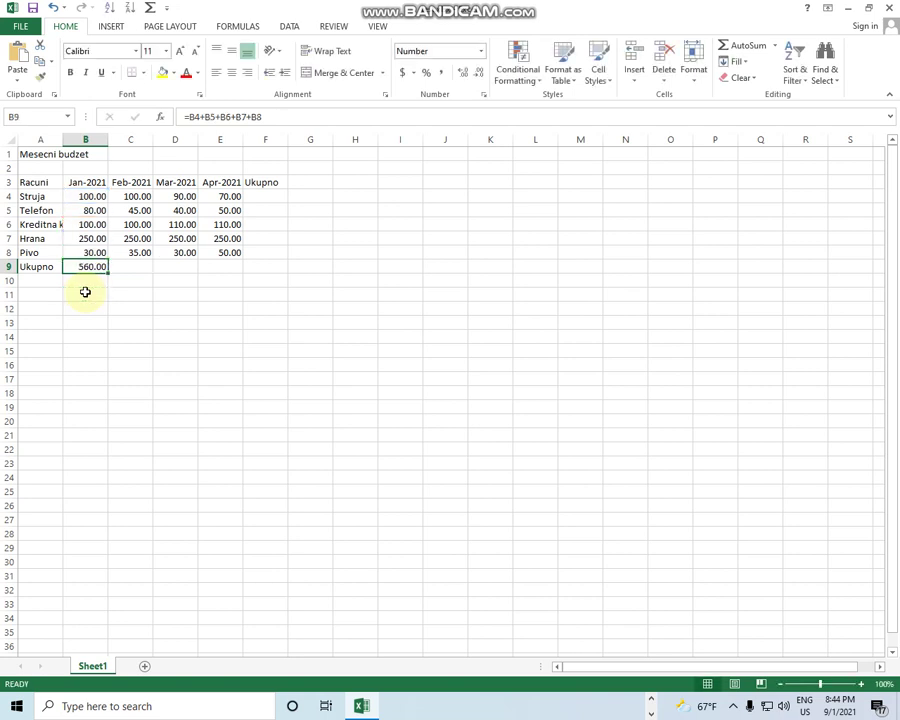
left_click(131, 265)
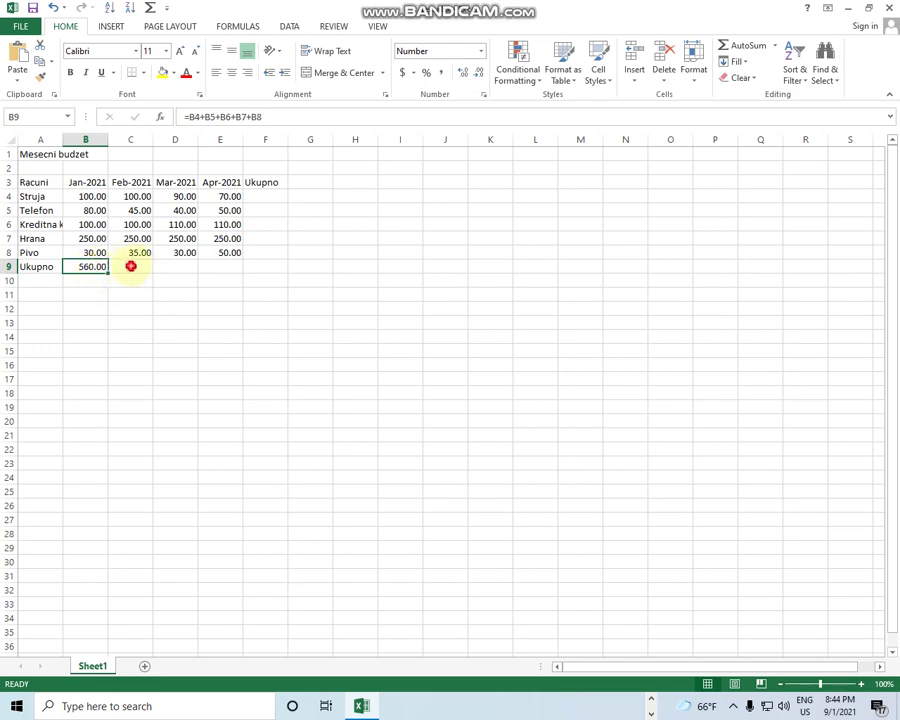
left_click(172, 263)
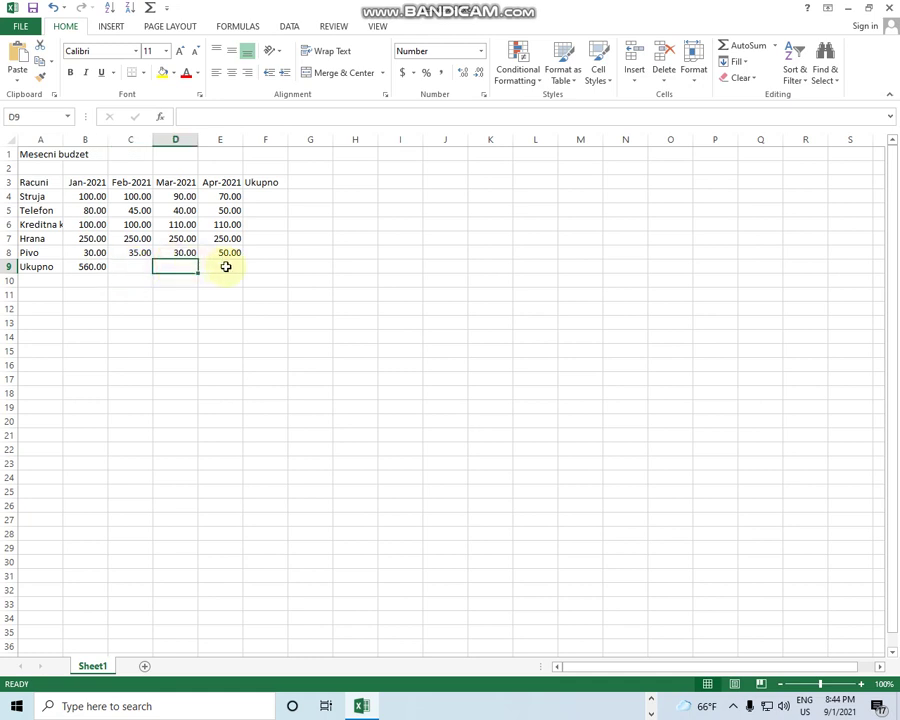
left_click(225, 266)
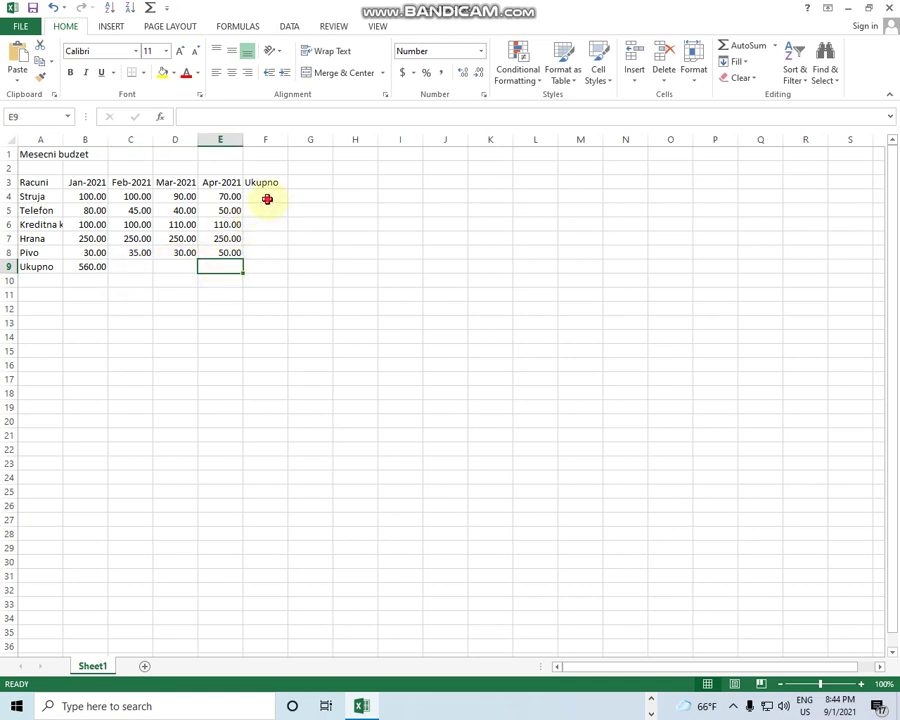
- Enter the Struja row total in F4 with the cell-reference formula =B4+C4+D4+E4
left_click(266, 199)
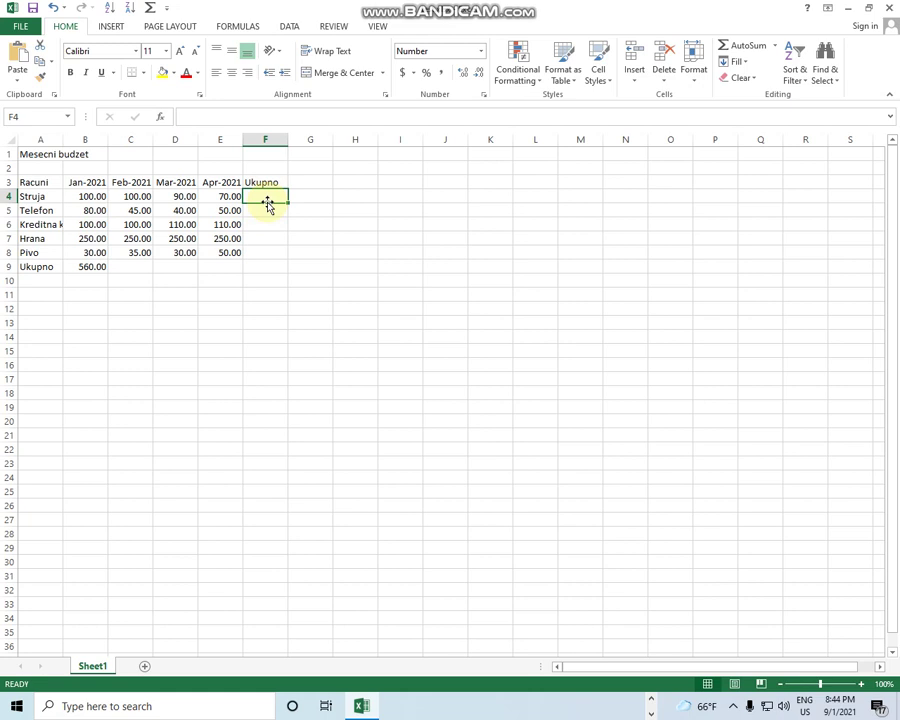
type("=")
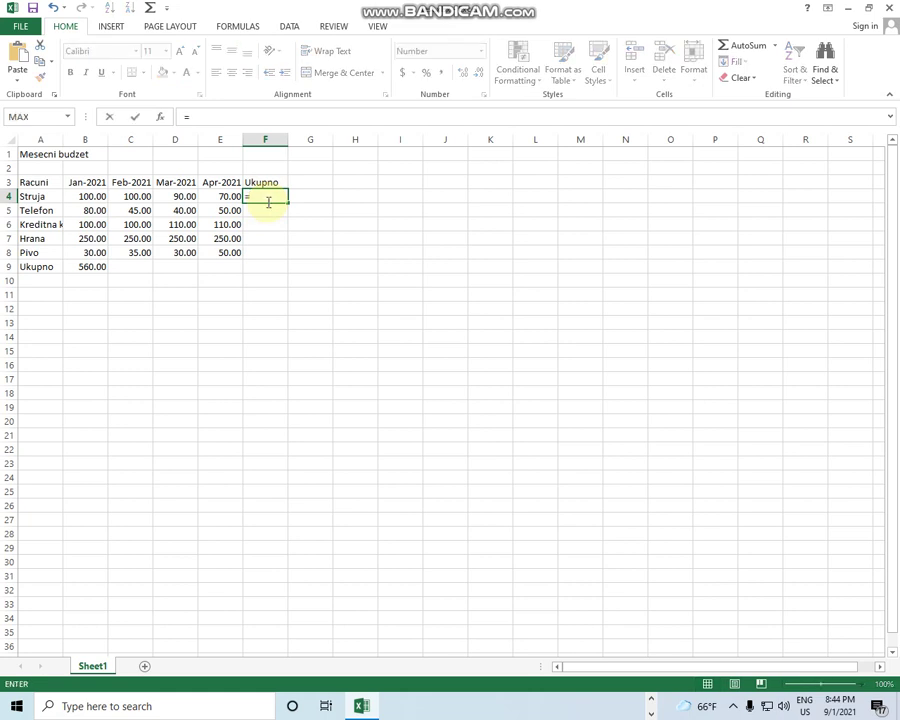
left_click(90, 197)
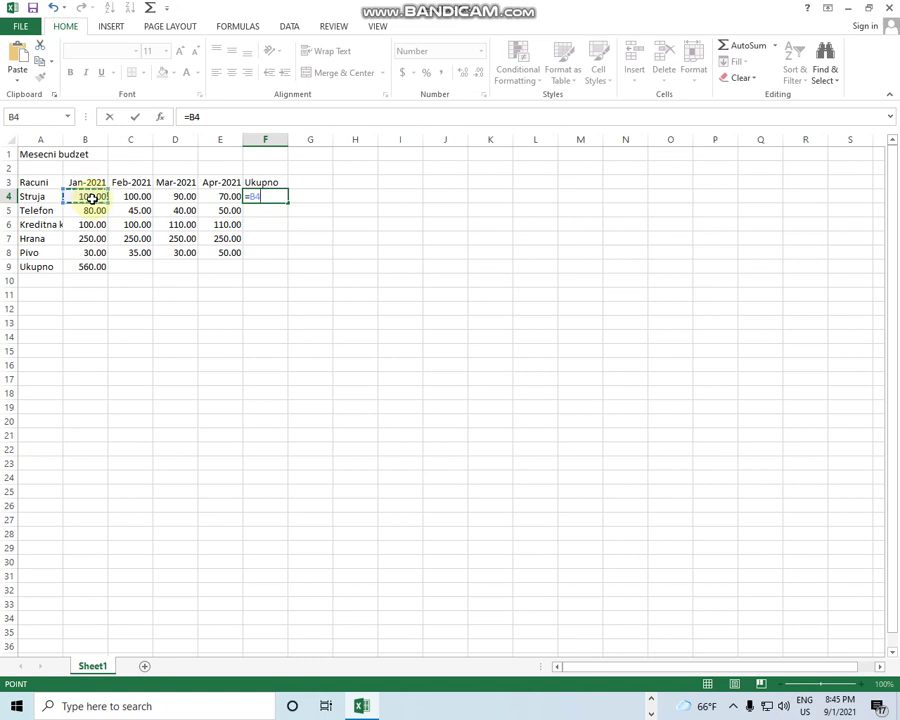
type("+")
left_click(137, 197)
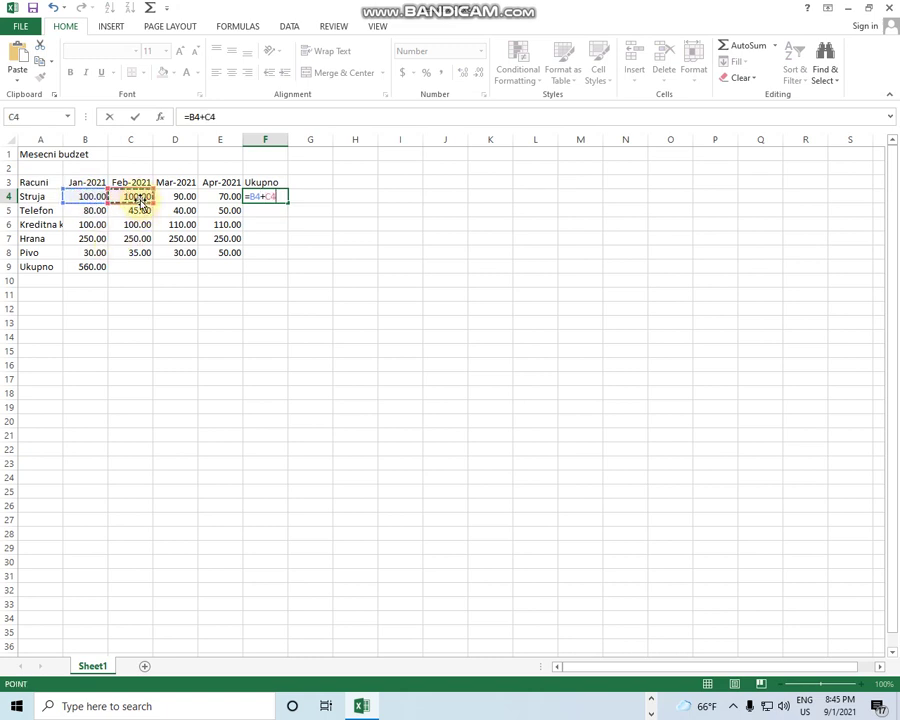
type("+")
left_click(179, 196)
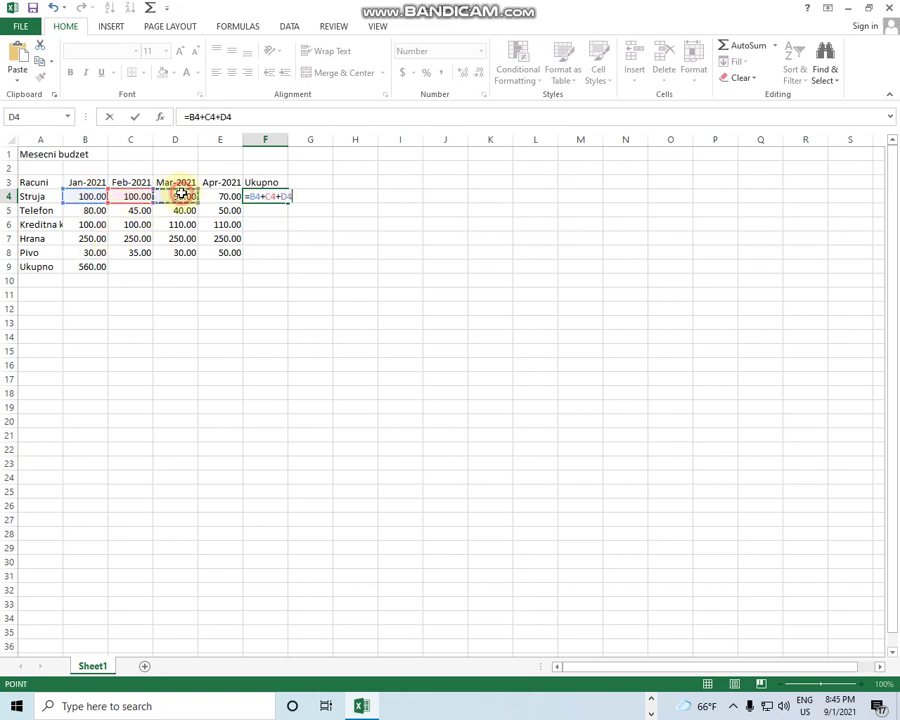
type("+")
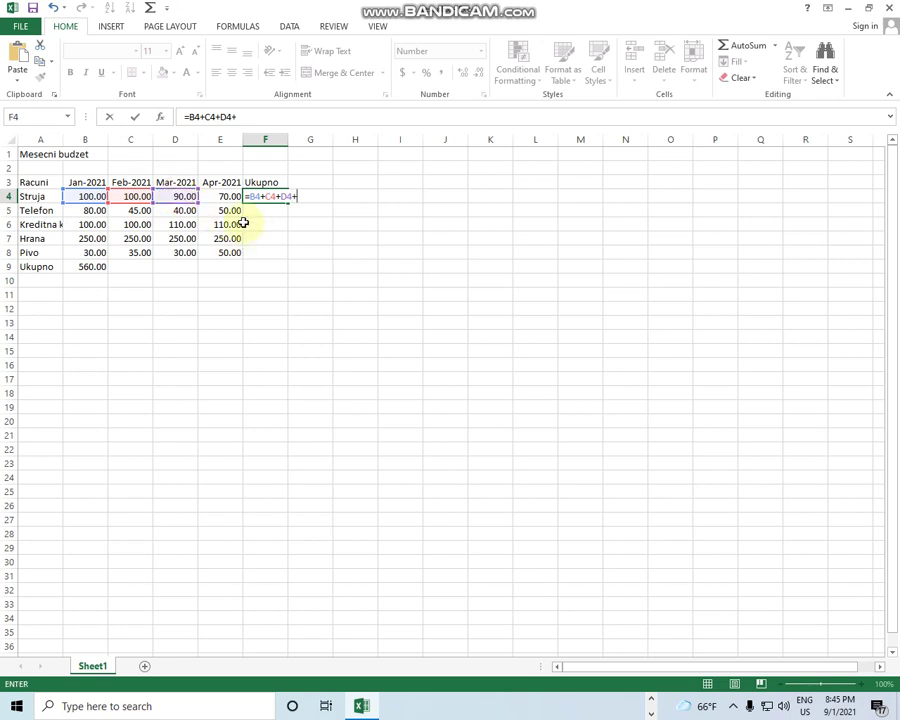
left_click(226, 199)
key("Return")
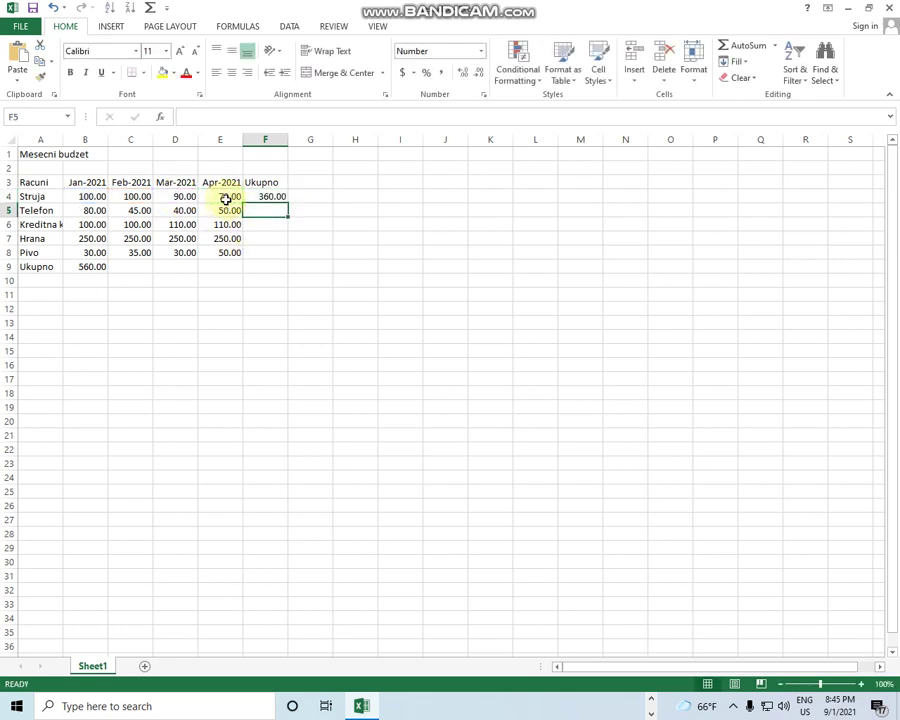